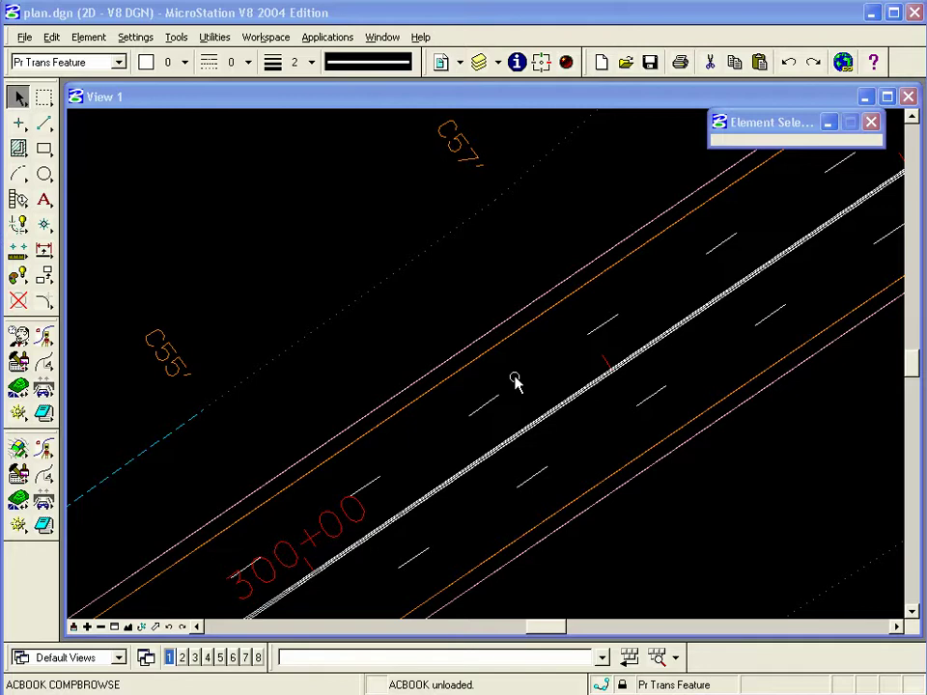
# Open the GEOPAK Road Design and Computation Manager.
pyautogui.click(329, 37)
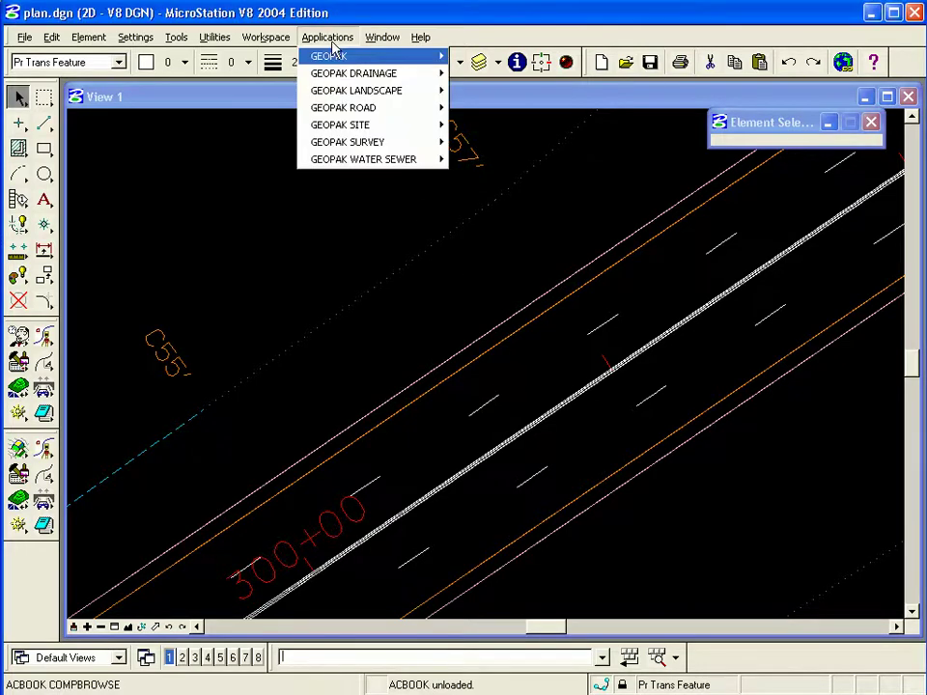
pyautogui.moveTo(381, 110)
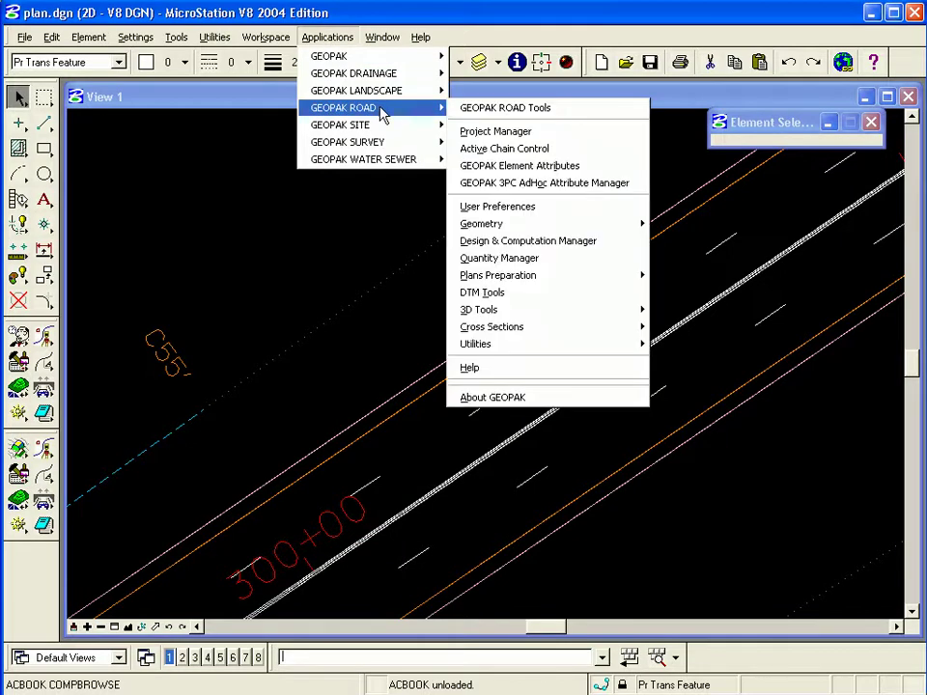
pyautogui.click(540, 242)
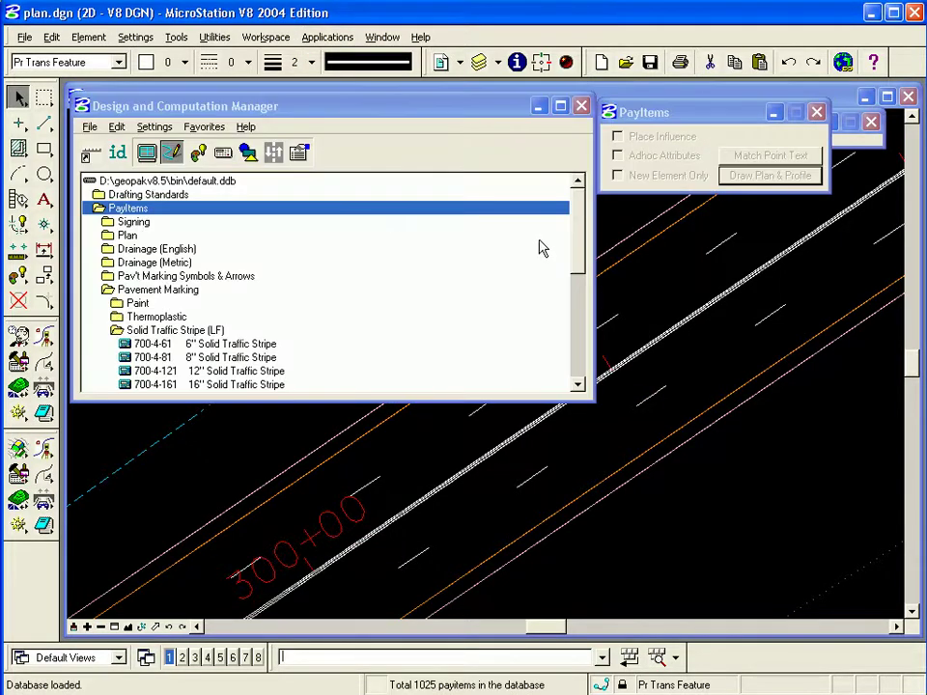
# Collapse the PayItems category and browse the Imperial drafting standards for horizontal alignments to select the HA Roadway item.
pyautogui.doubleClick(97, 208)
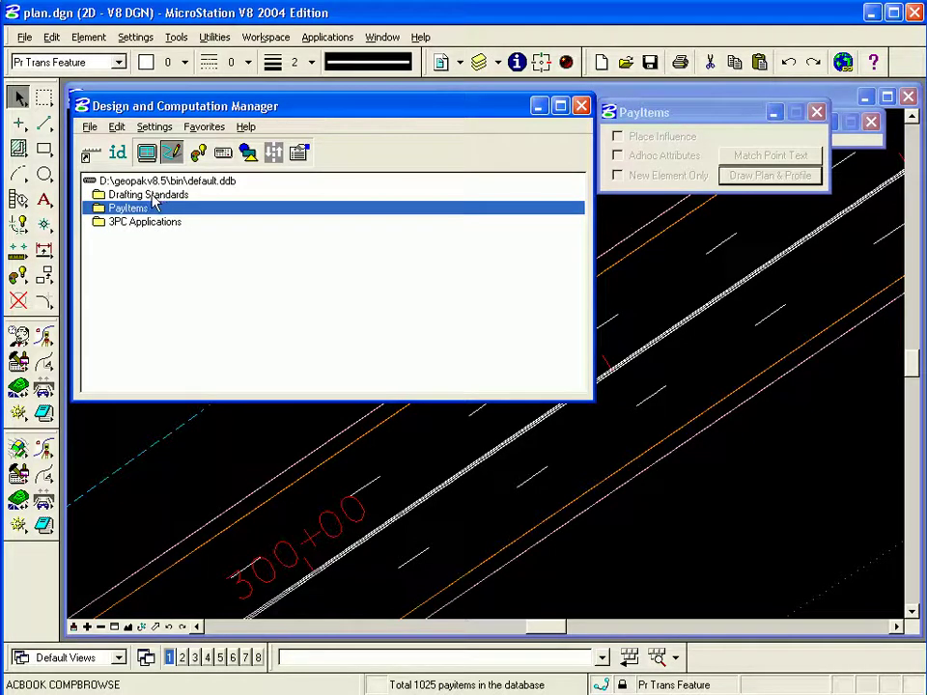
pyautogui.doubleClick(150, 195)
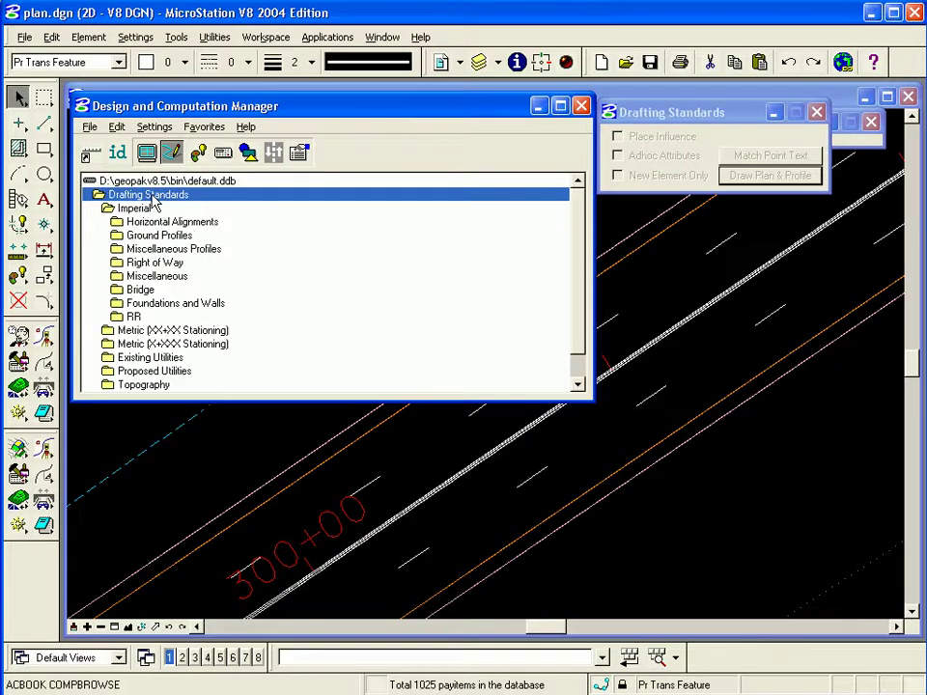
pyautogui.doubleClick(140, 223)
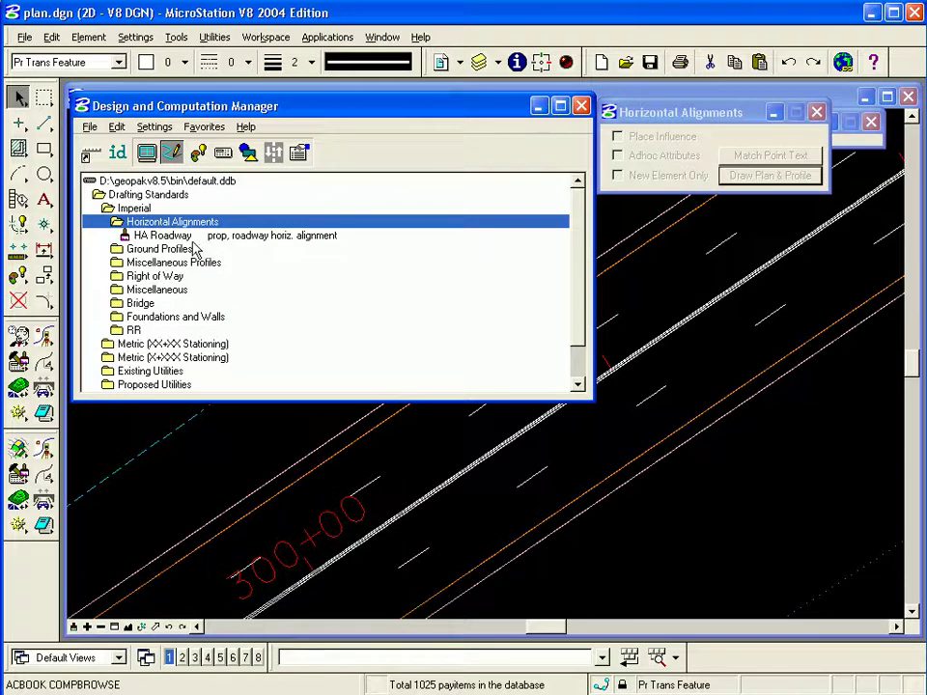
pyautogui.click(179, 238)
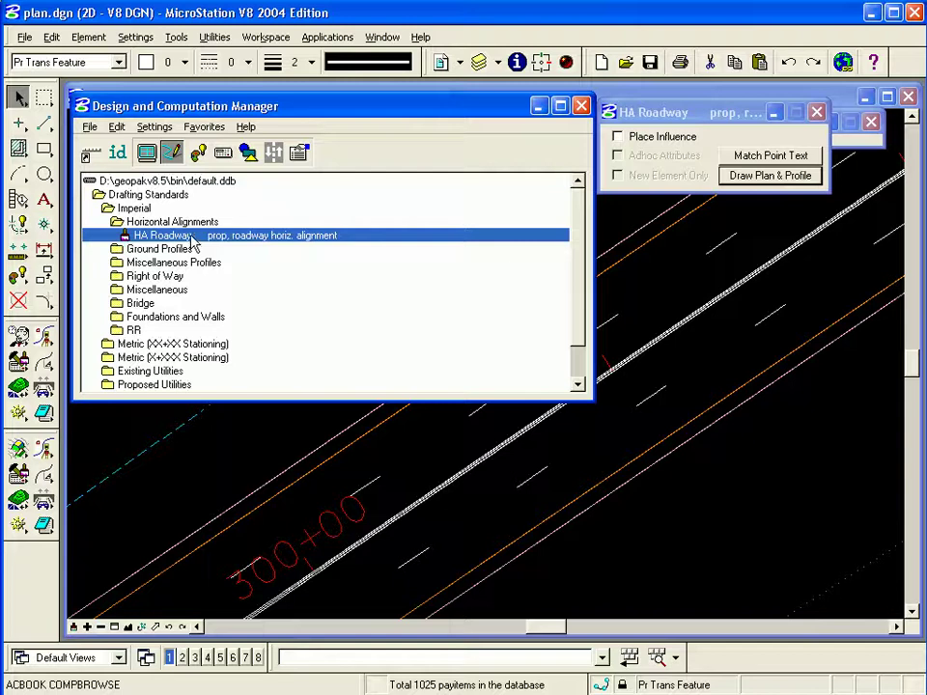
# Open the HA Roadway item for modification, arrange the dialogs so its settings are unobstructed, and examine the available item types.
pyautogui.rightClick(193, 243)
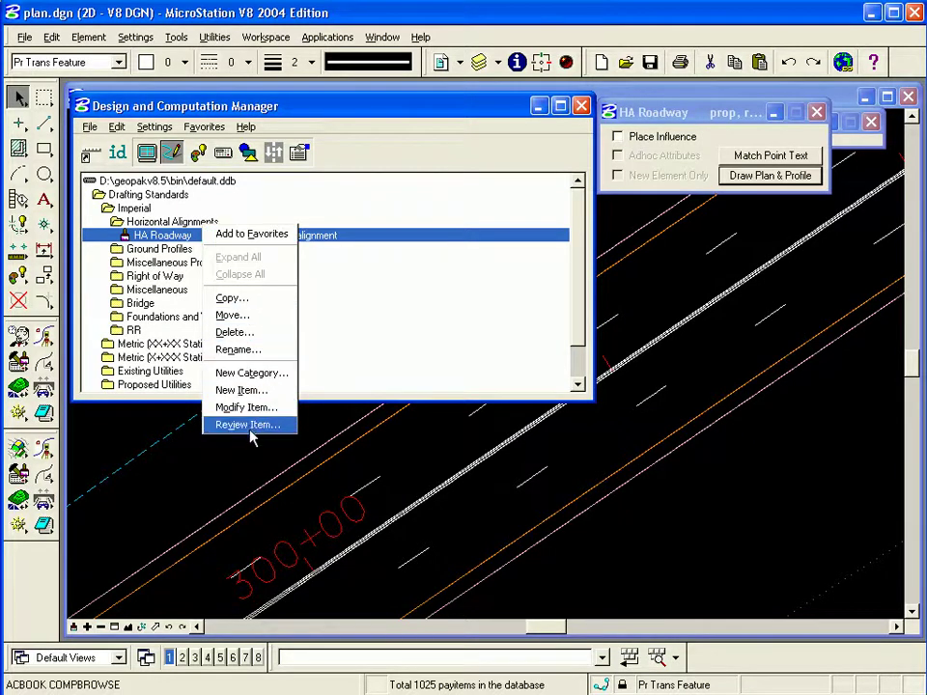
pyautogui.click(218, 233)
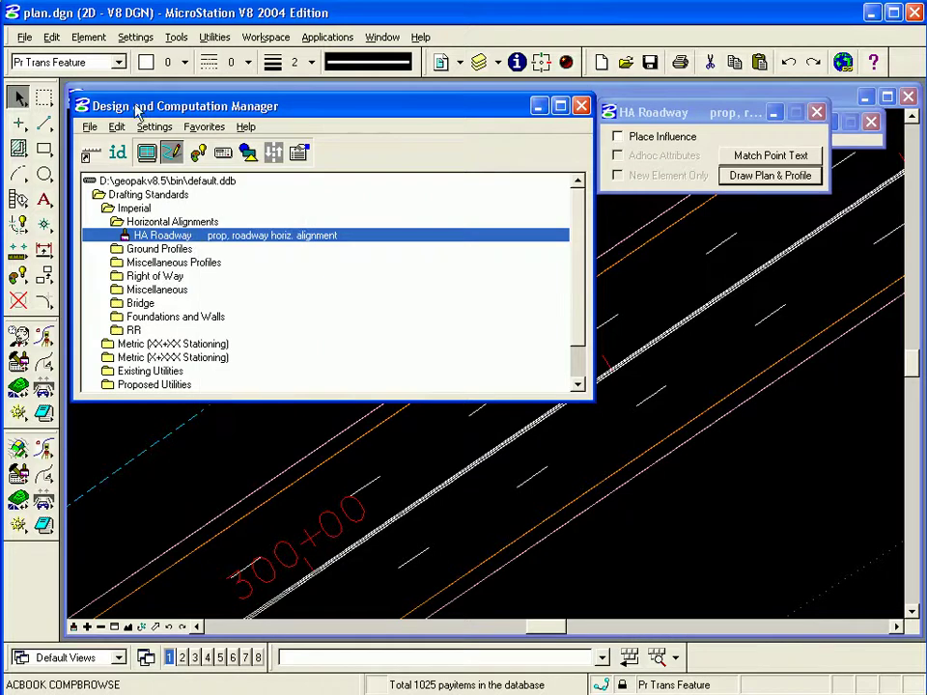
pyautogui.click(115, 128)
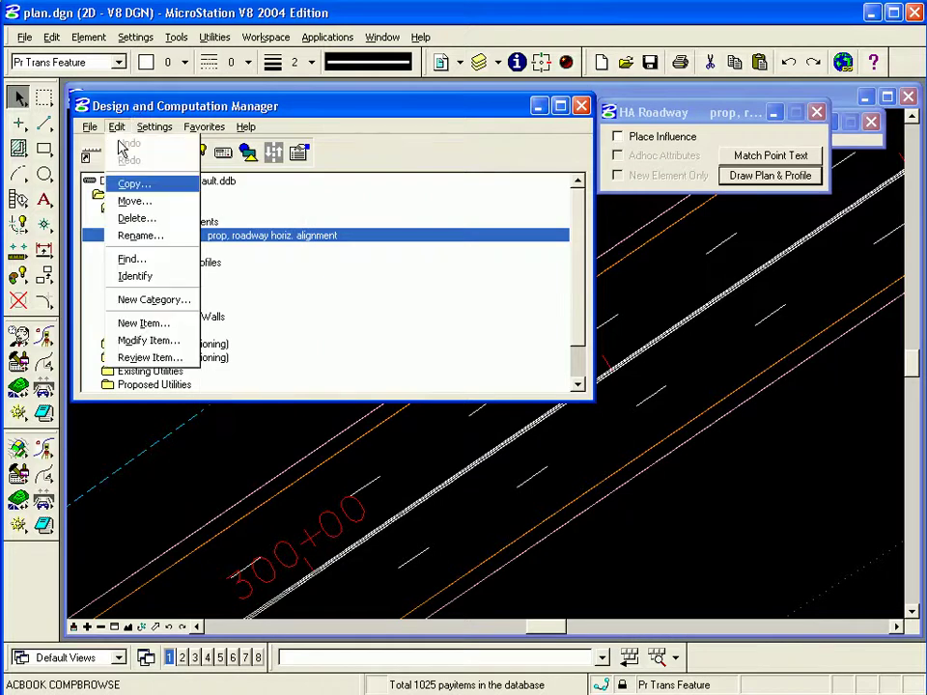
pyautogui.click(147, 341)
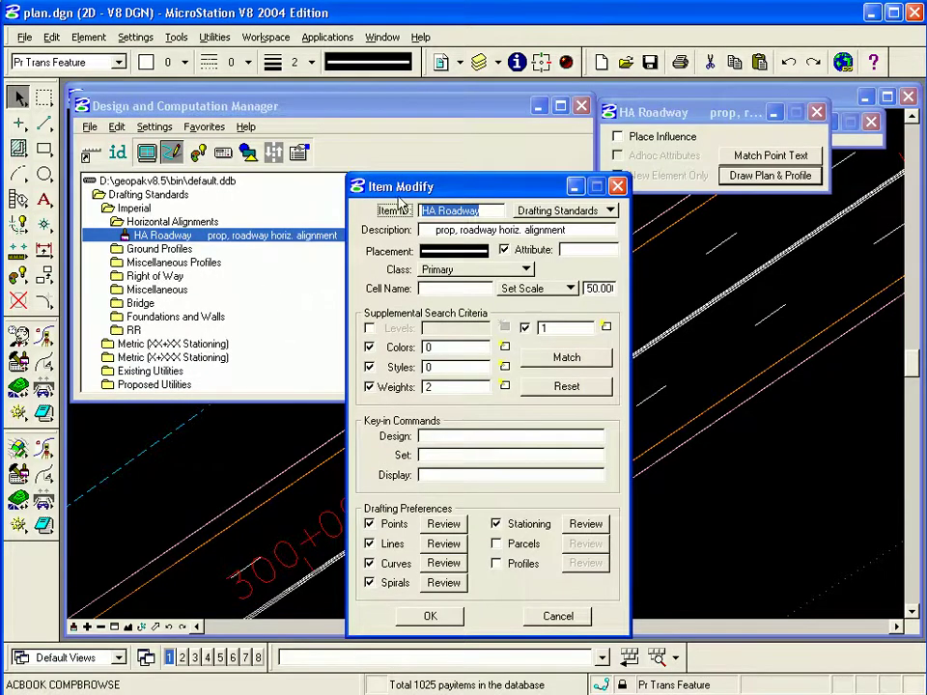
pyautogui.moveTo(398, 194); pyautogui.dragTo(386, 124)
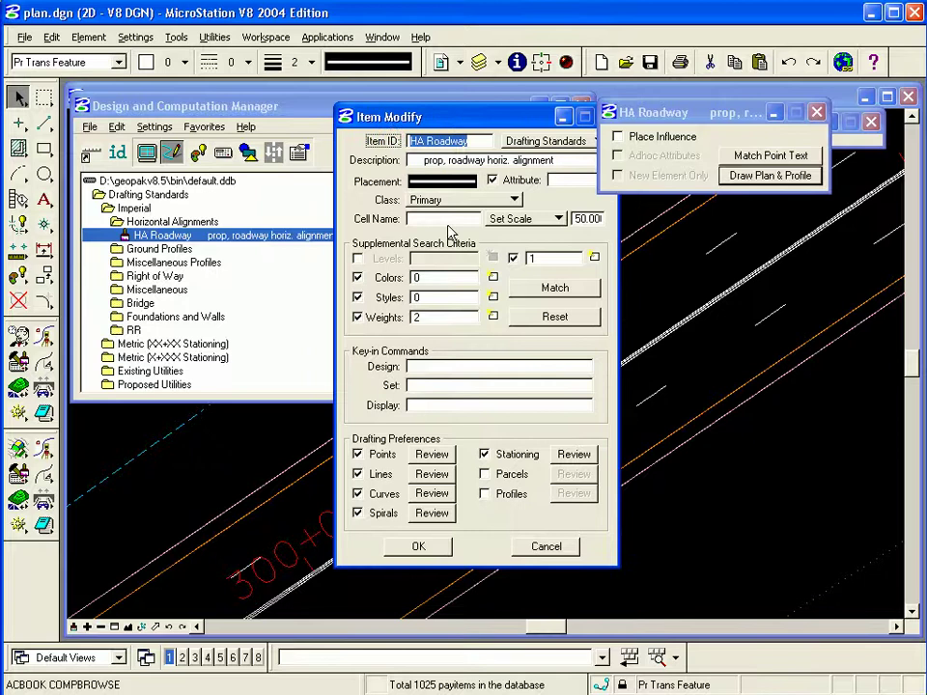
pyautogui.moveTo(489, 117); pyautogui.dragTo(599, 151)
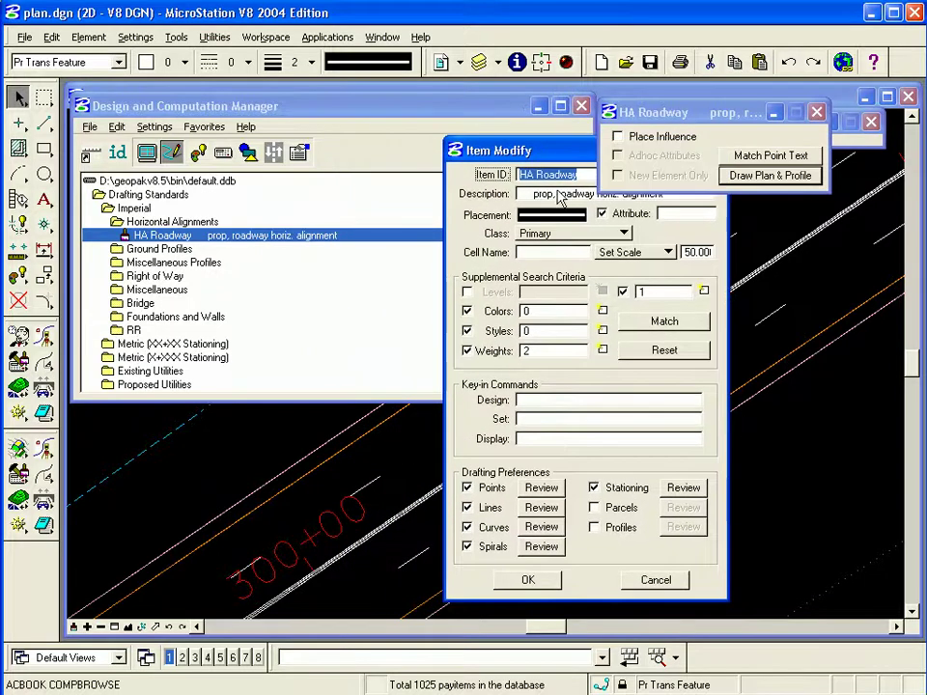
pyautogui.moveTo(653, 112); pyautogui.dragTo(784, 97)
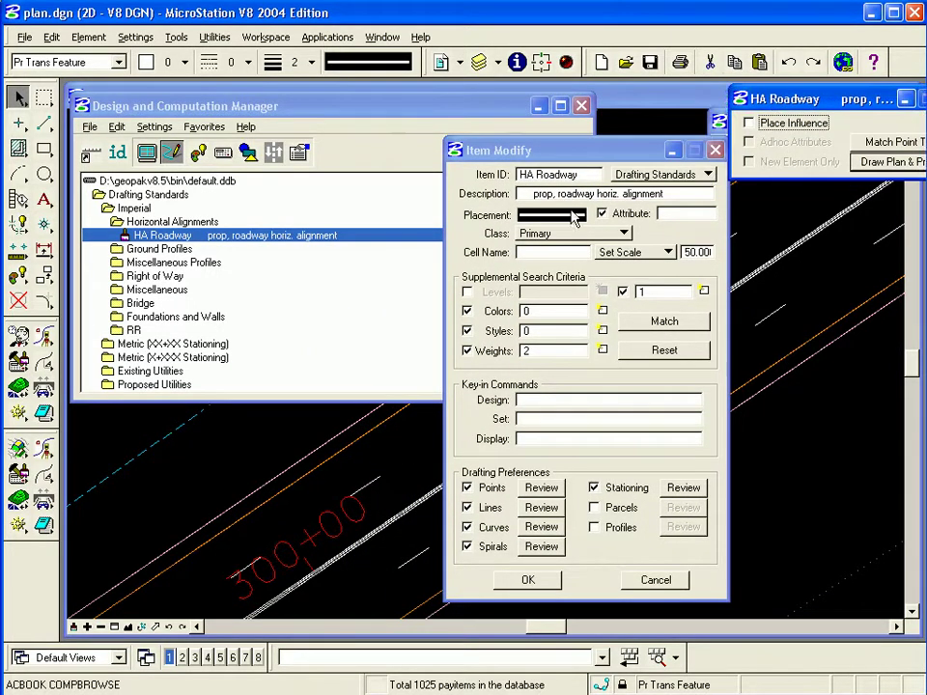
pyautogui.click(684, 180)
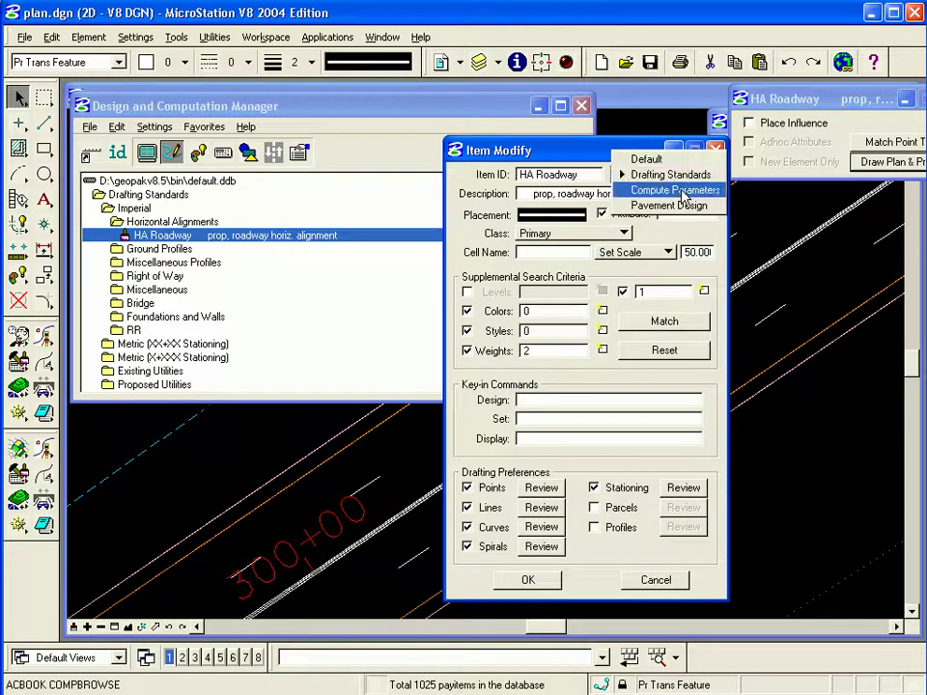
pyautogui.click(683, 183)
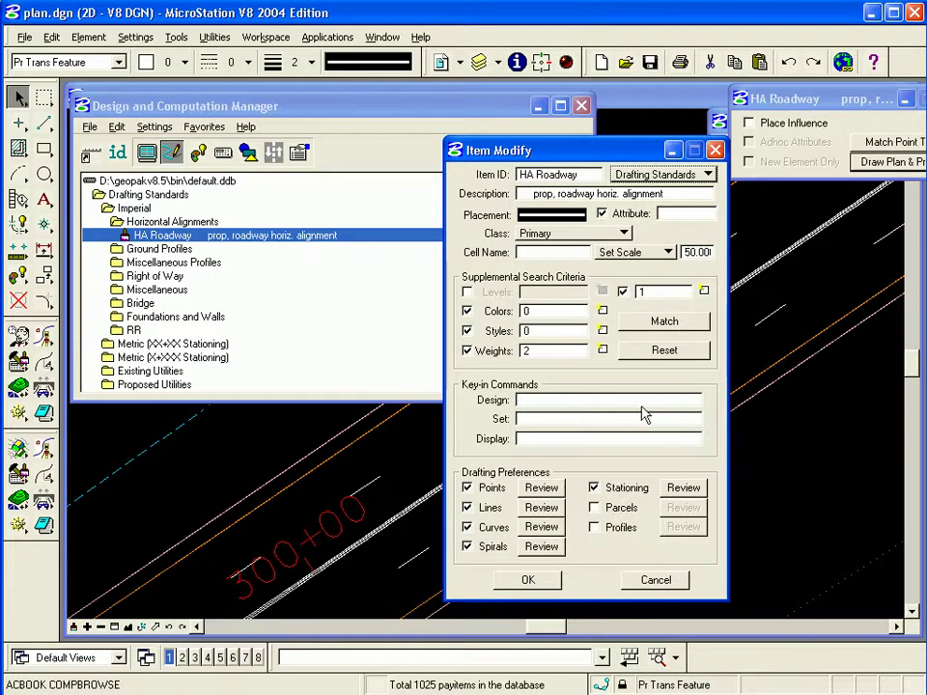
# Open the item's stationing preferences and examine the settings for small and large tick marks and their station labels.
pyautogui.click(680, 490)
pyautogui.moveTo(431, 208); pyautogui.dragTo(514, 258)
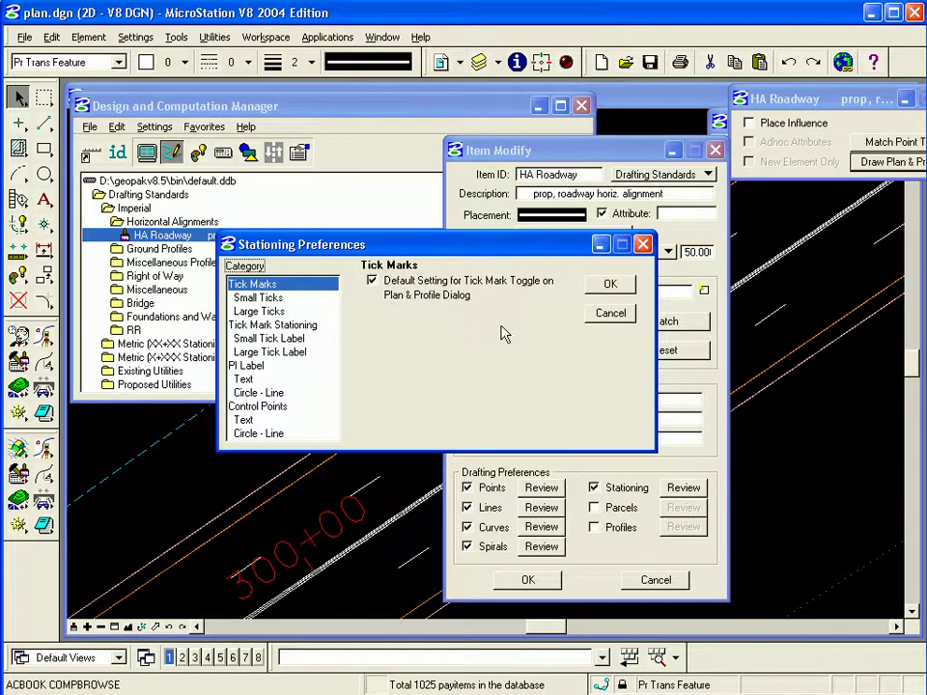
pyautogui.click(257, 297)
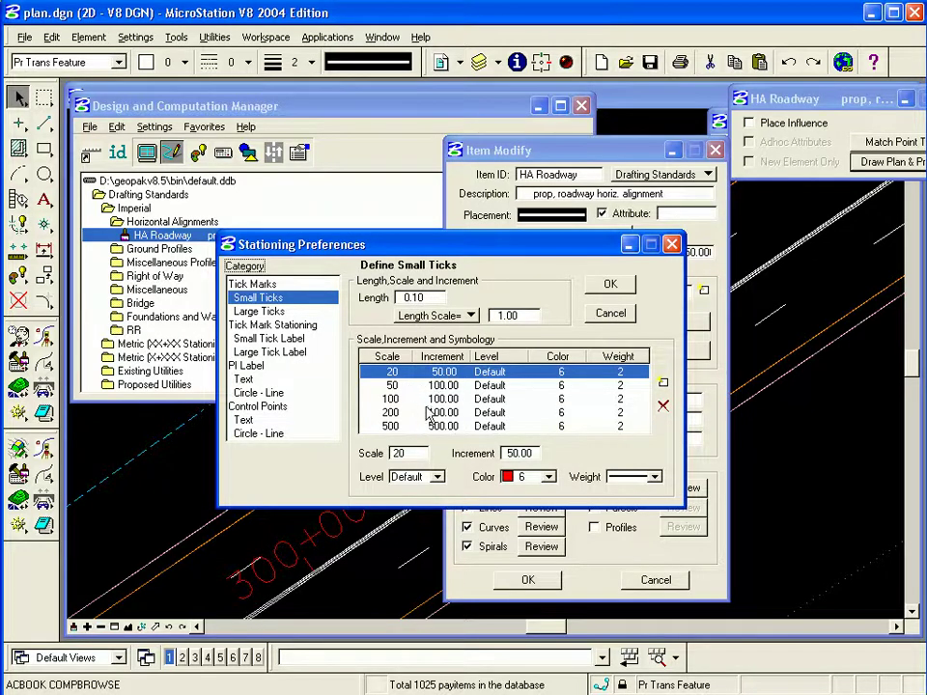
pyautogui.click(258, 311)
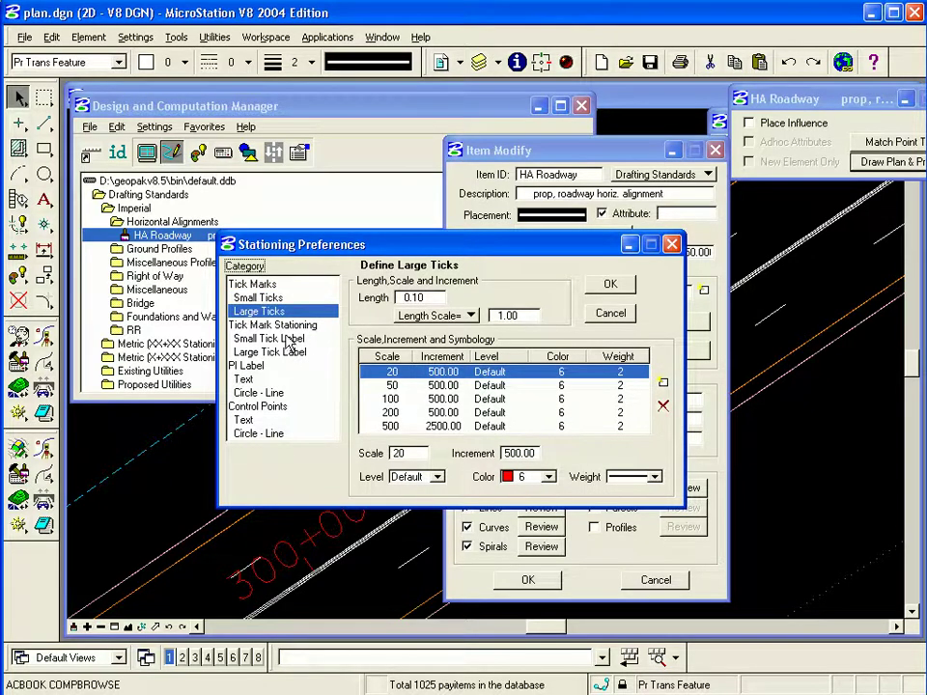
pyautogui.click(273, 325)
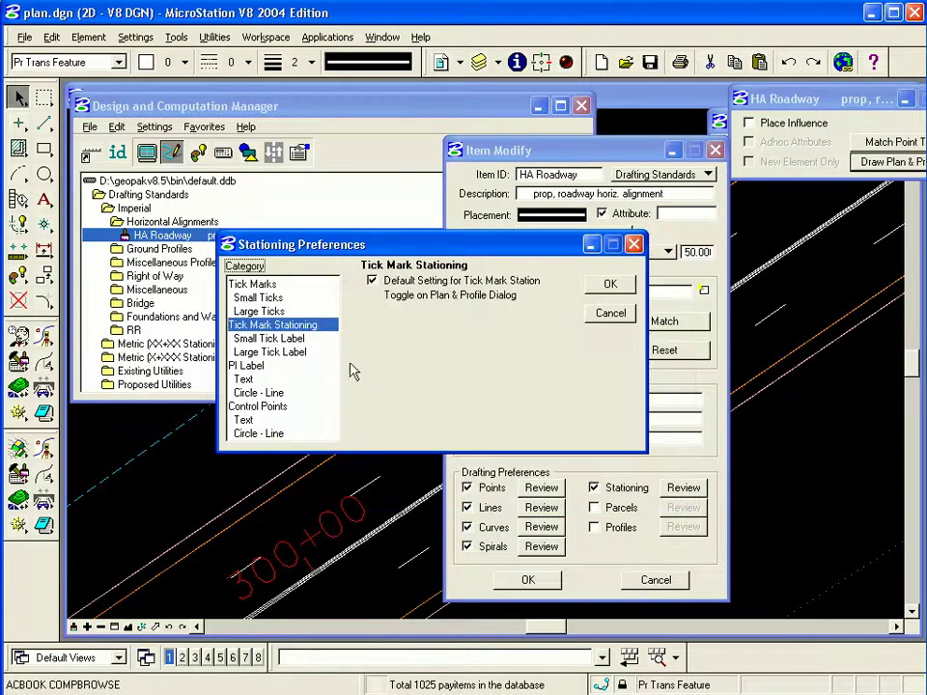
pyautogui.click(264, 339)
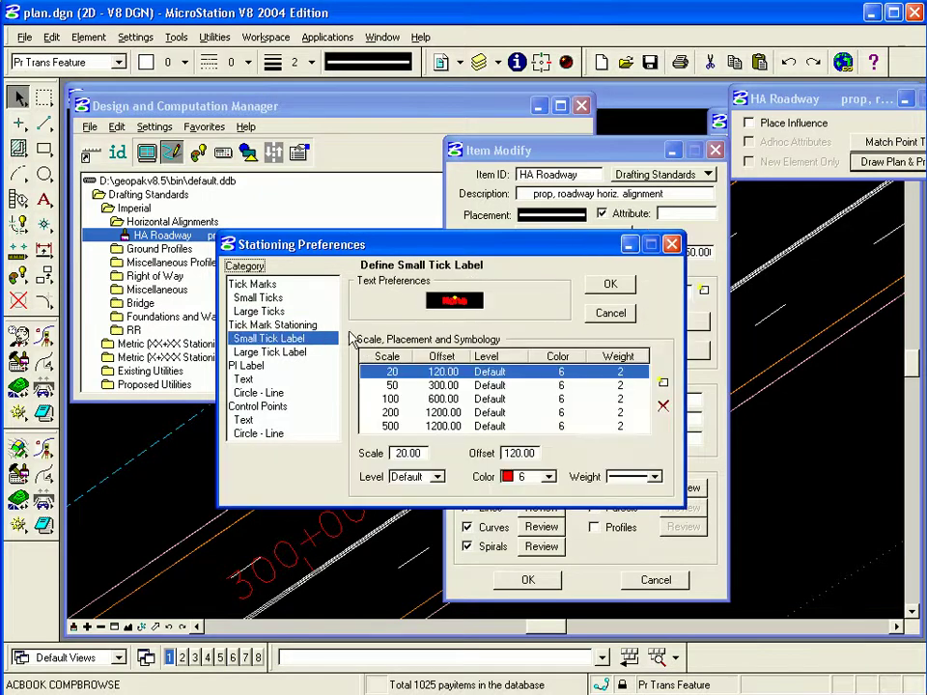
pyautogui.click(291, 353)
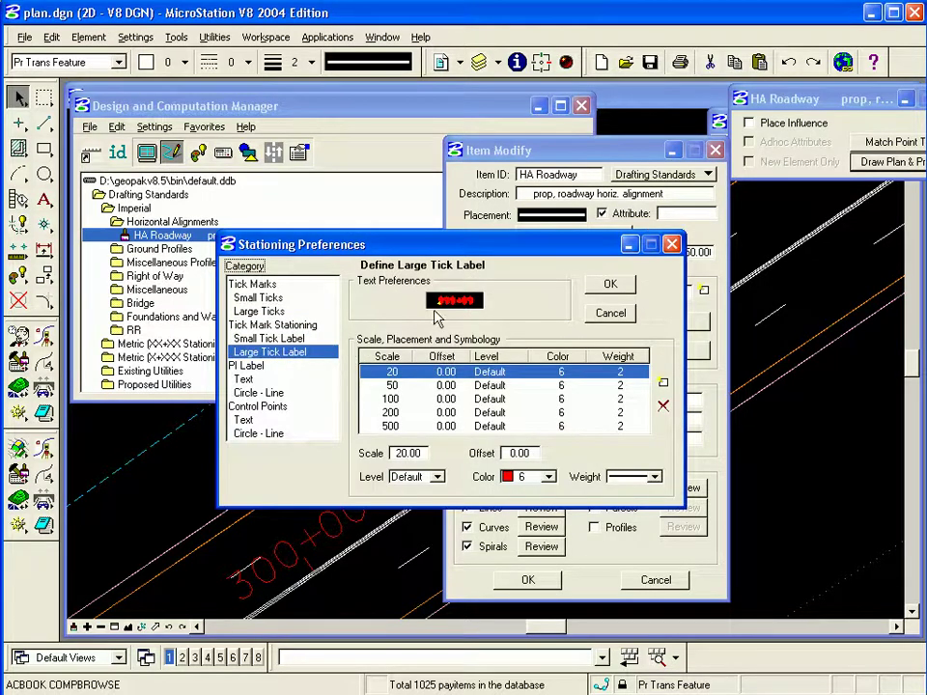
# Examine the large tick label's text preferences and available station formats, leaving them without changes.
pyautogui.click(464, 302)
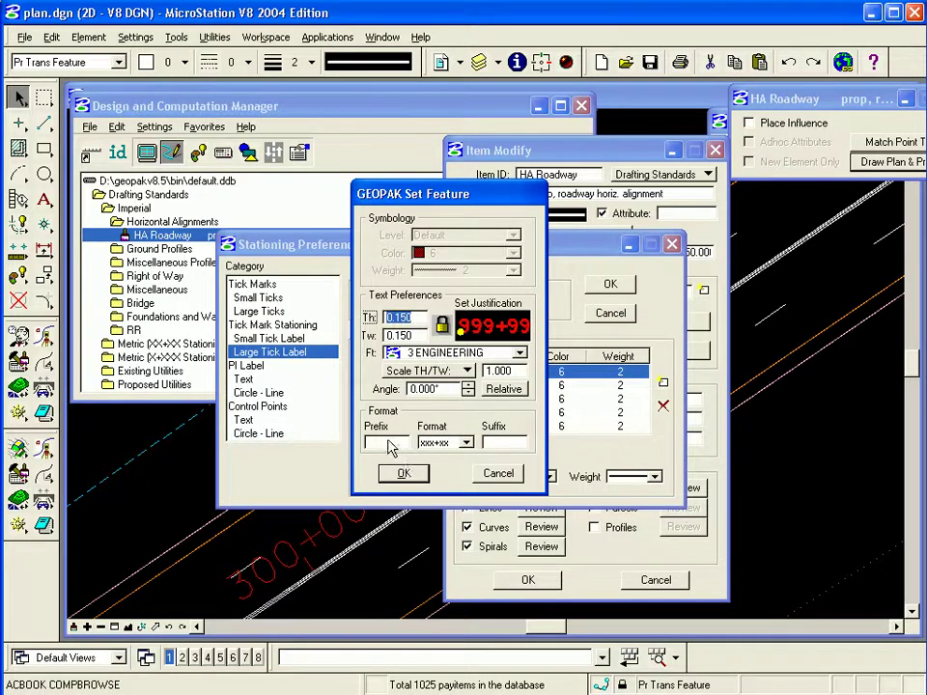
pyautogui.click(467, 442)
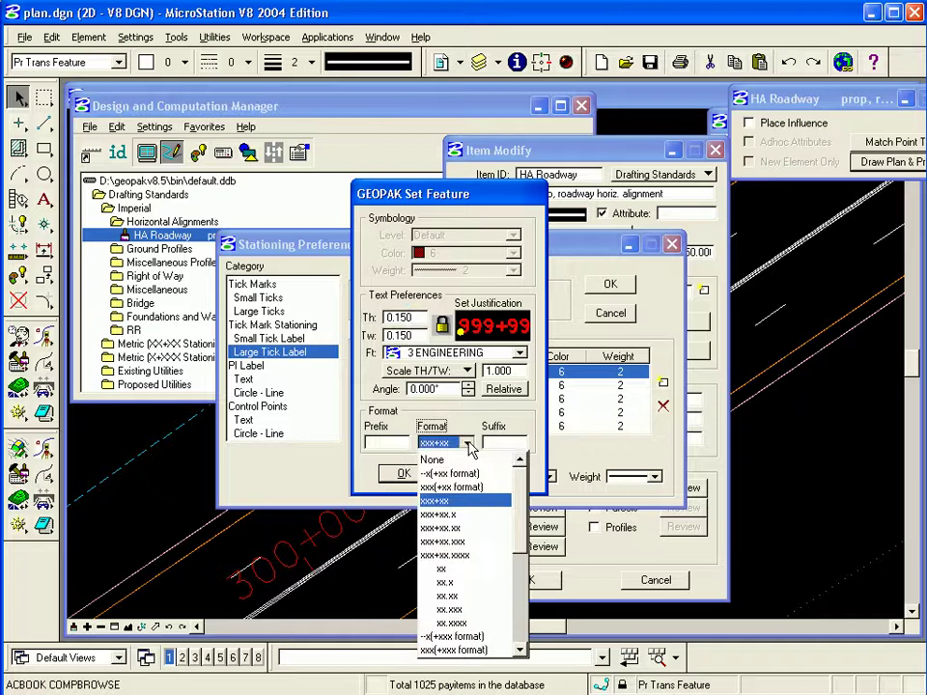
pyautogui.click(536, 425)
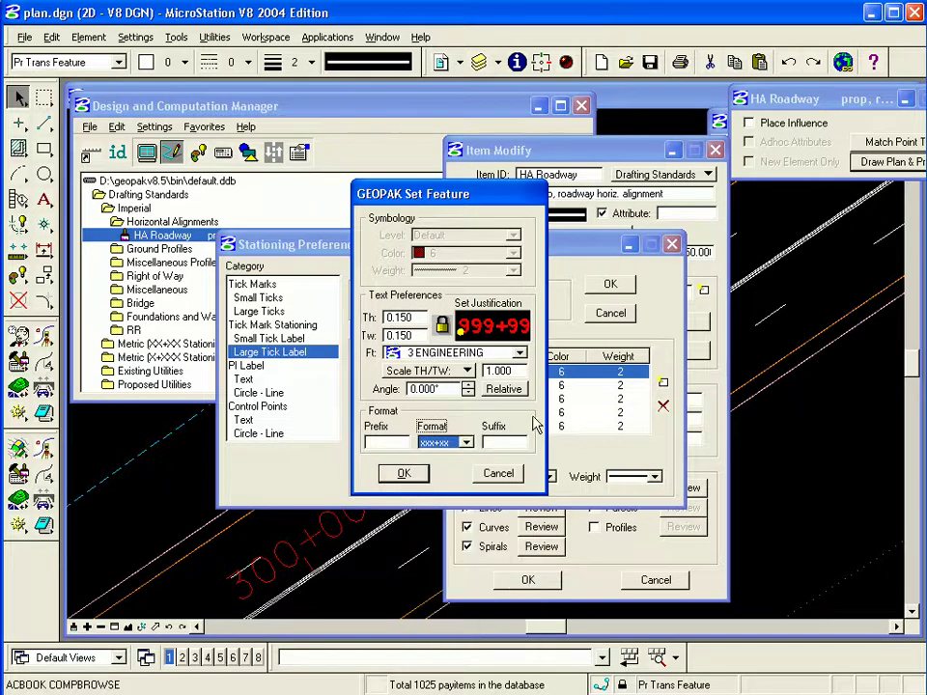
pyautogui.click(500, 473)
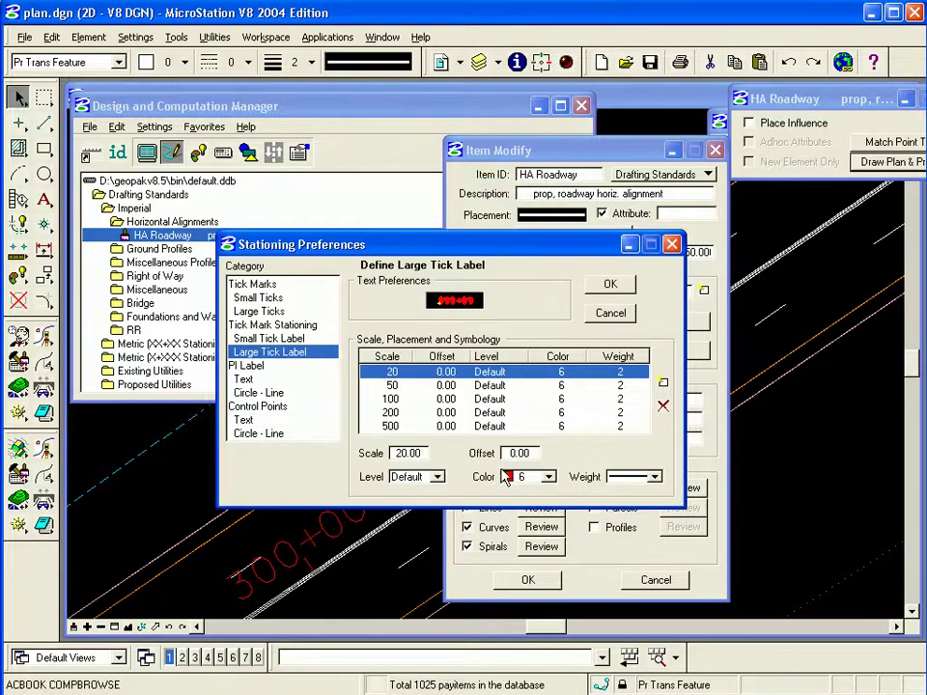
# Examine the PI label and control point stationing preferences, and close the HA Roadway item without saving modifications.
pyautogui.click(247, 365)
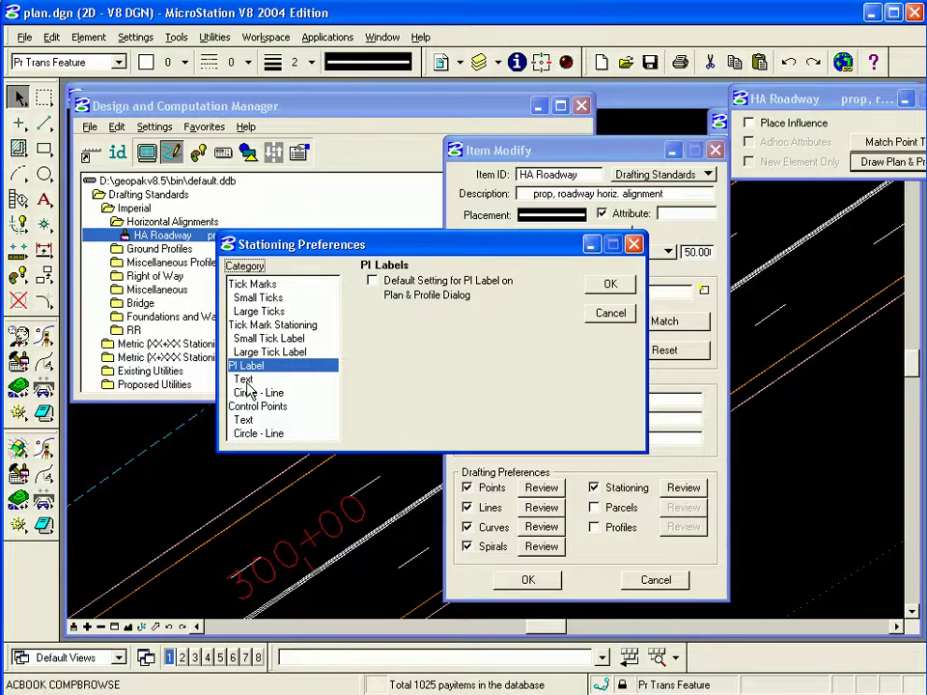
pyautogui.click(244, 379)
pyautogui.click(258, 393)
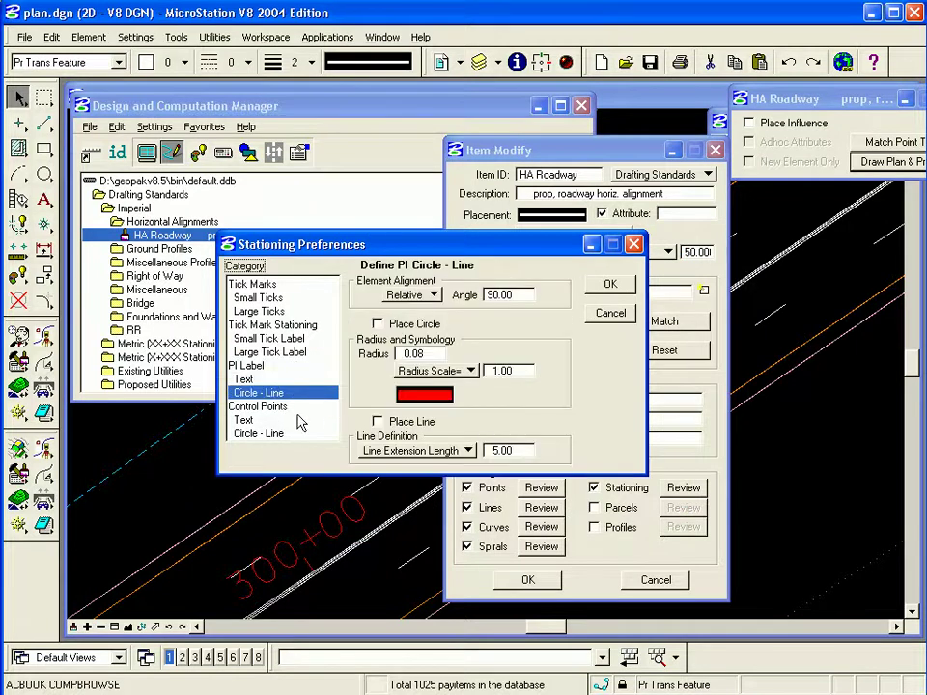
pyautogui.click(278, 409)
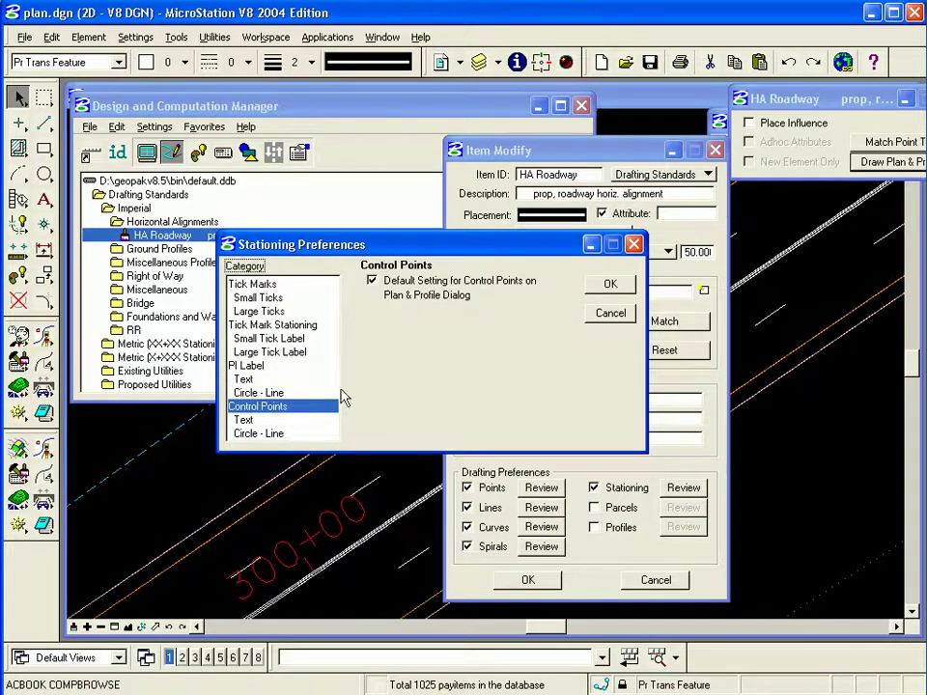
pyautogui.click(610, 285)
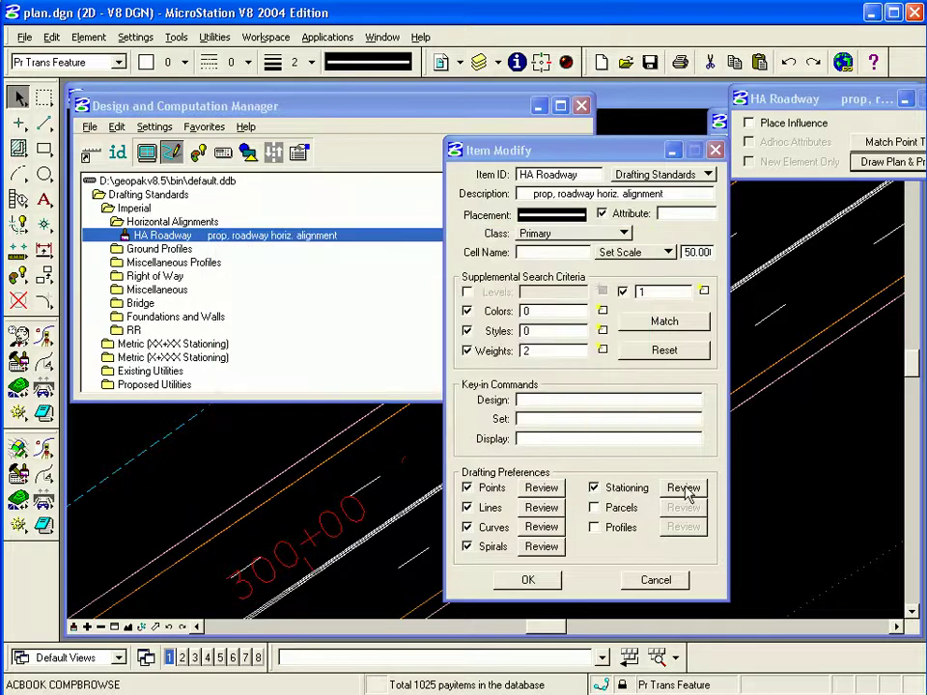
pyautogui.click(655, 580)
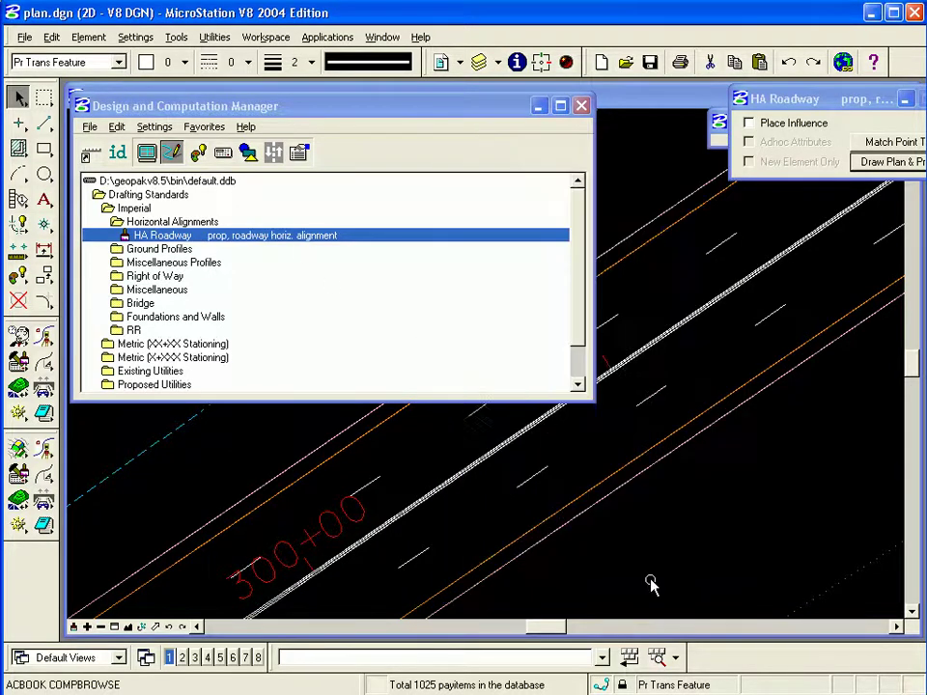
# Collapse the Horizontal Alignments and Drafting Standards categories, and expand the PayItems category to show its pay items.
pyautogui.doubleClick(145, 222)
pyautogui.doubleClick(130, 194)
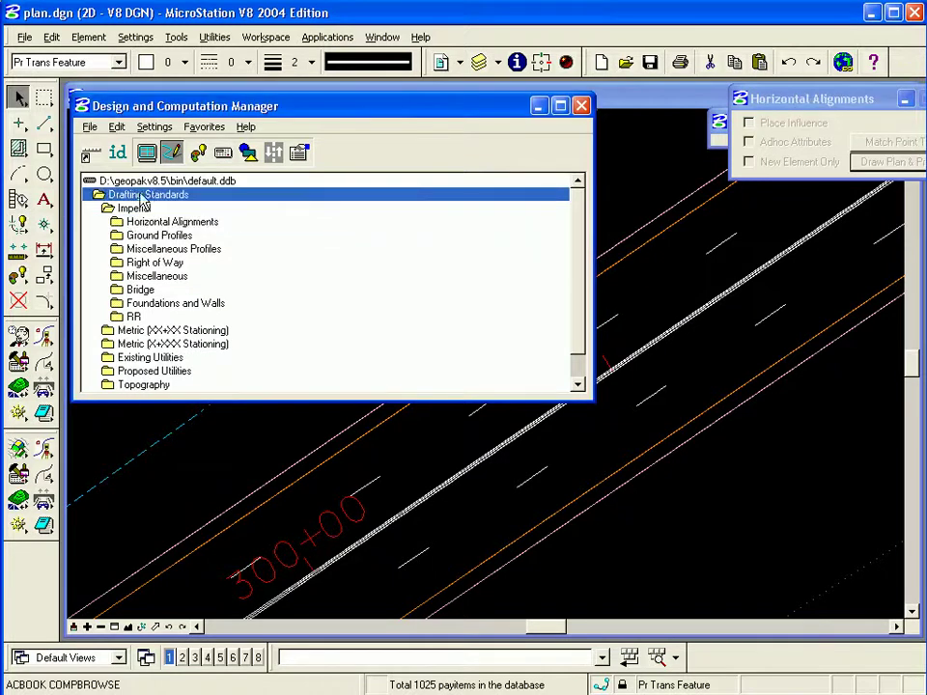
pyautogui.doubleClick(117, 209)
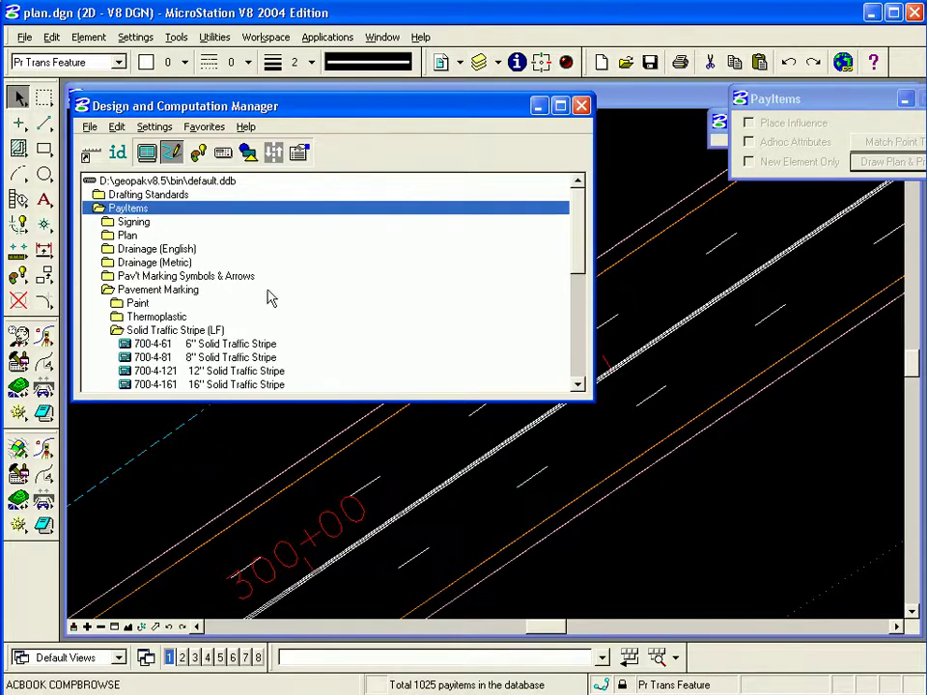
# Open the 6" Solid Traffic Stripe item (700-4-61) for modification and display its compute parameters clear of the item's settings.
pyautogui.click(198, 344)
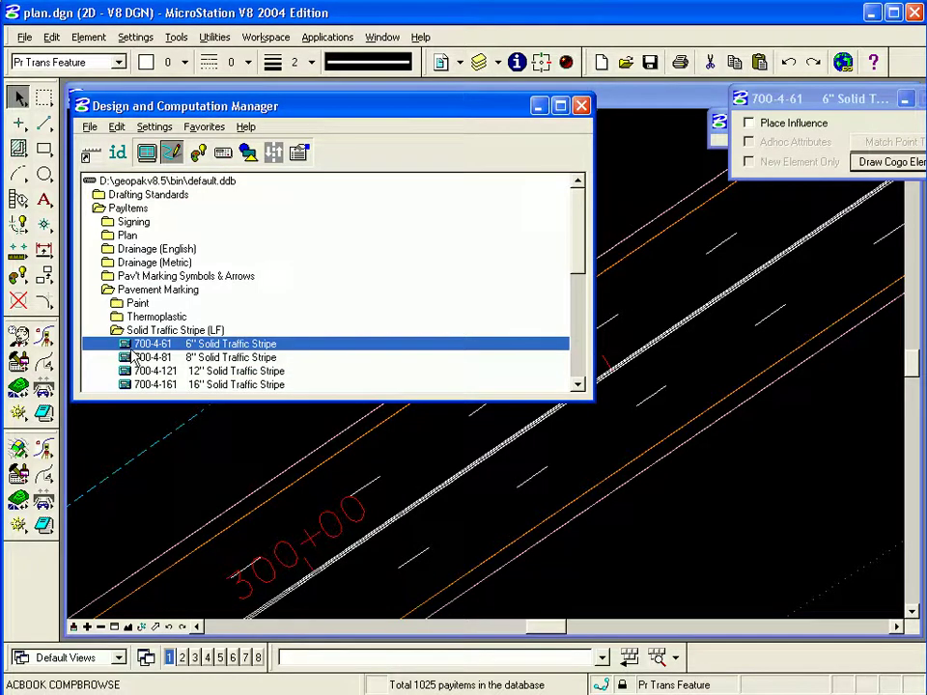
pyautogui.rightClick(285, 345)
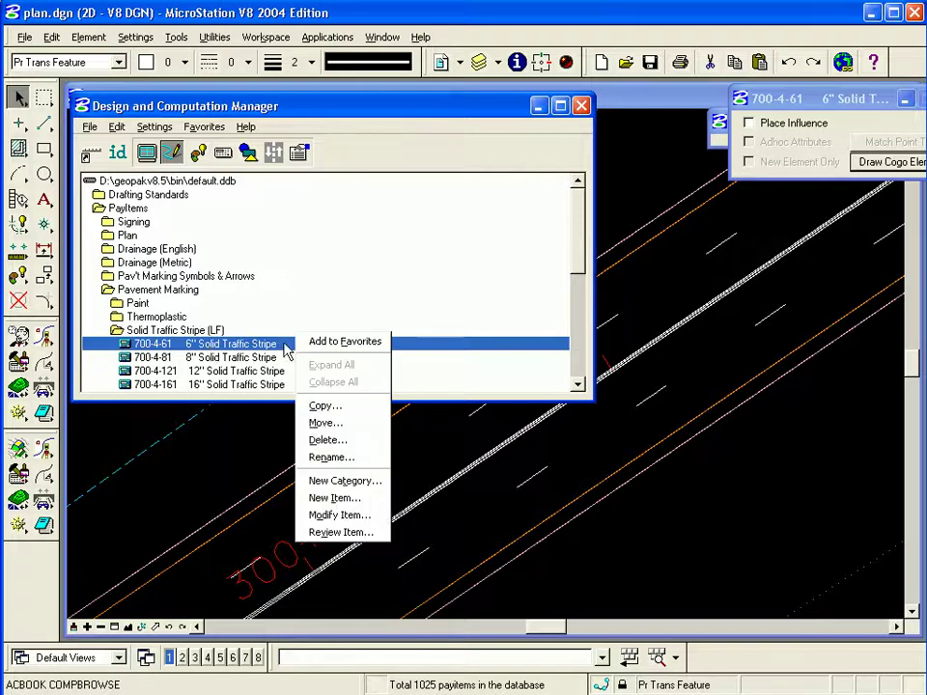
pyautogui.click(338, 515)
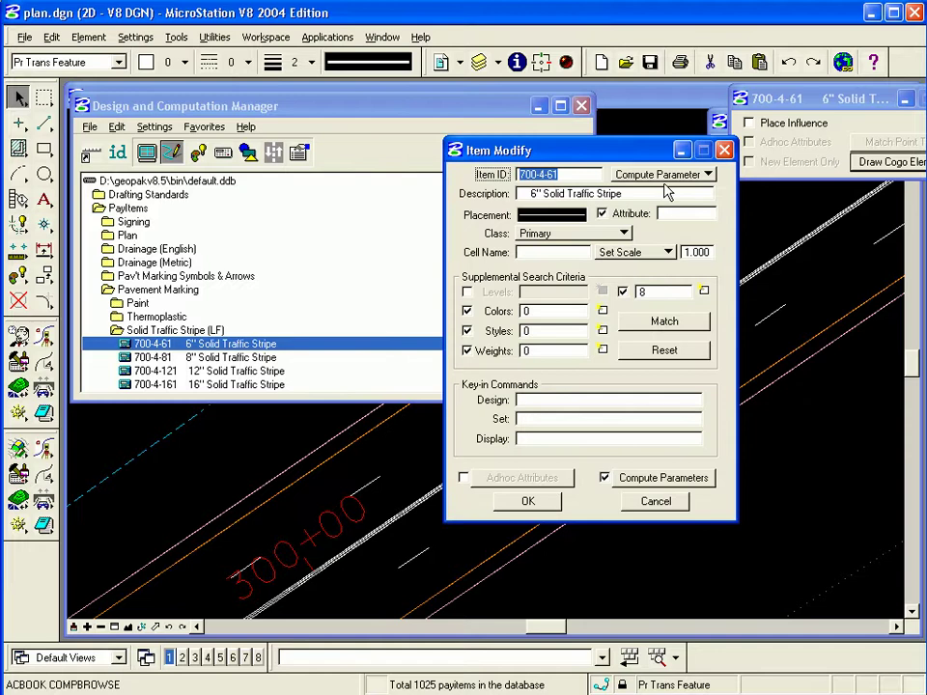
pyautogui.click(657, 479)
pyautogui.moveTo(639, 221); pyautogui.dragTo(346, 183)
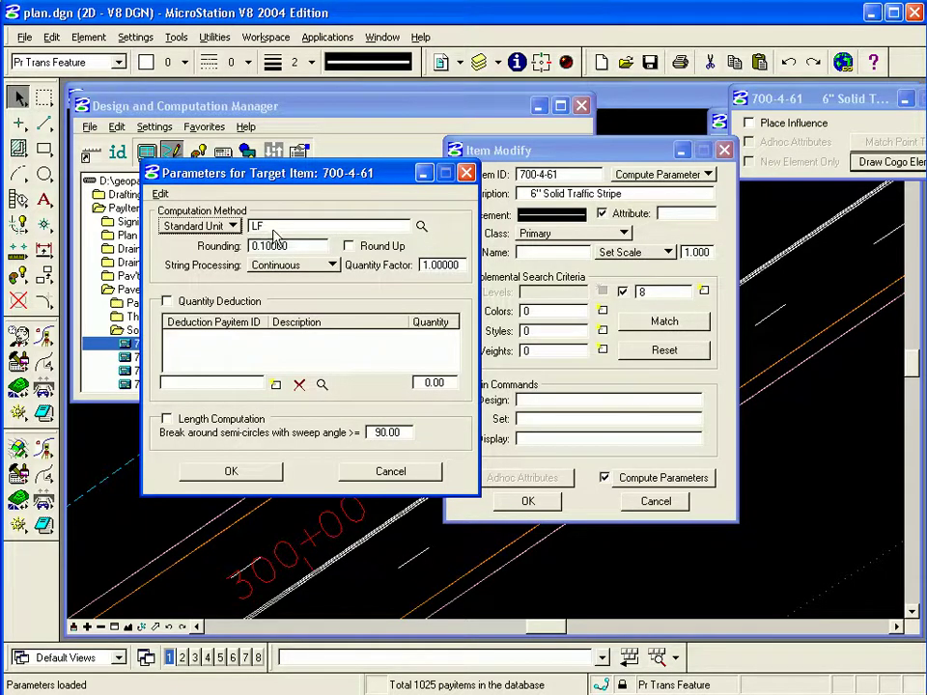
# Examine the available English standard units, trying CY:t, CF:t and NM for the stripe's computation, and set the unit back to LF.
pyautogui.click(421, 226)
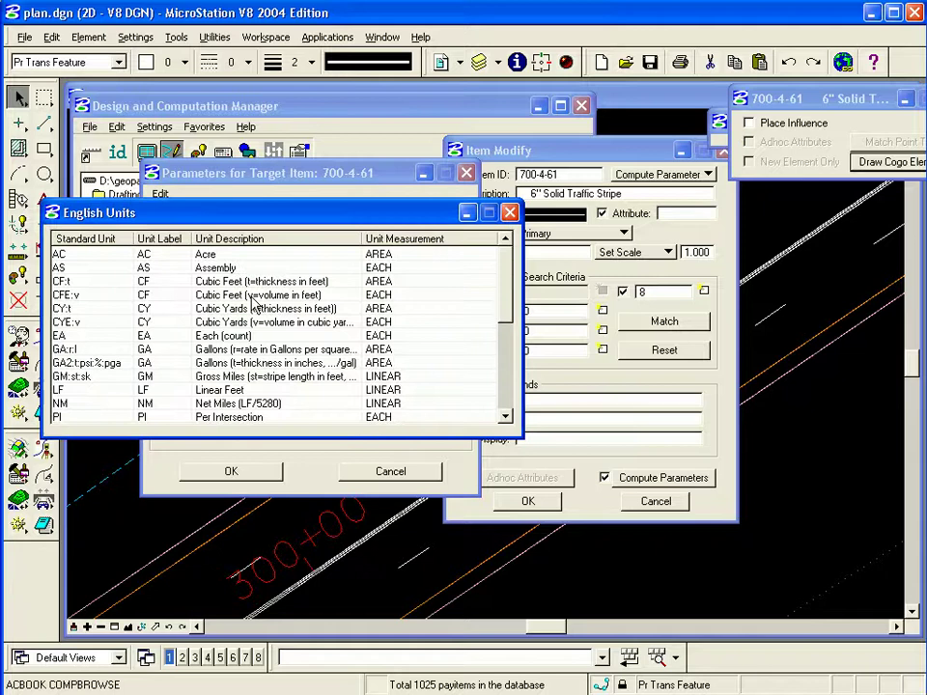
pyautogui.click(108, 335)
pyautogui.click(106, 308)
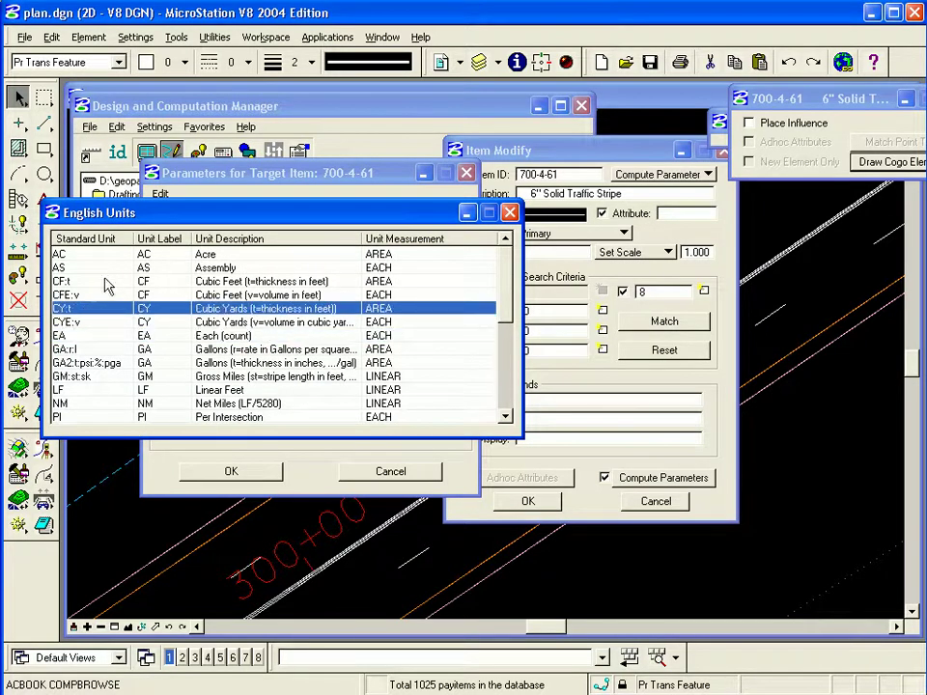
pyautogui.click(106, 281)
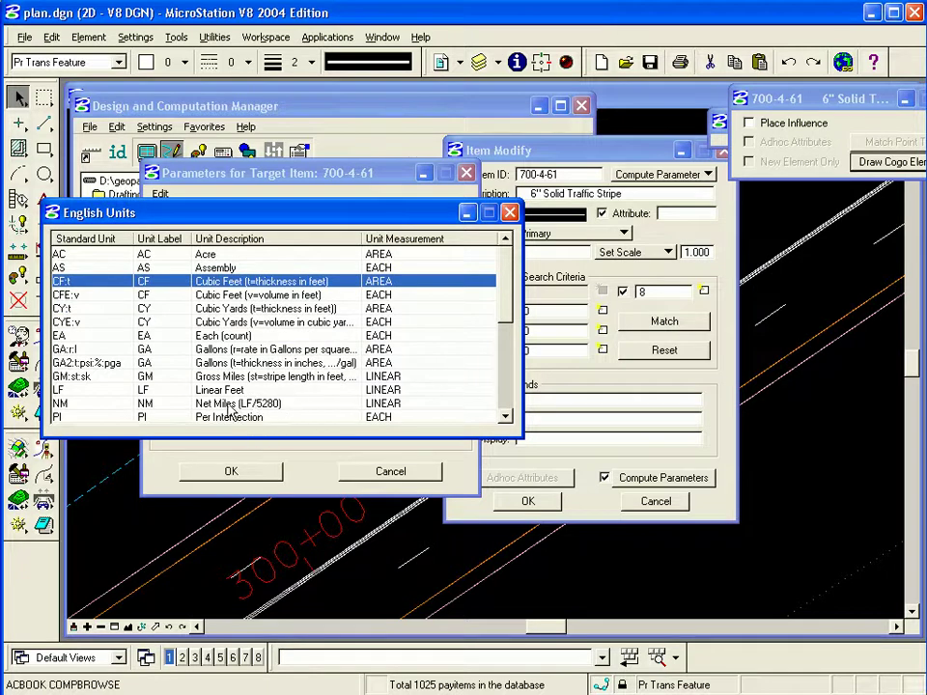
pyautogui.click(228, 403)
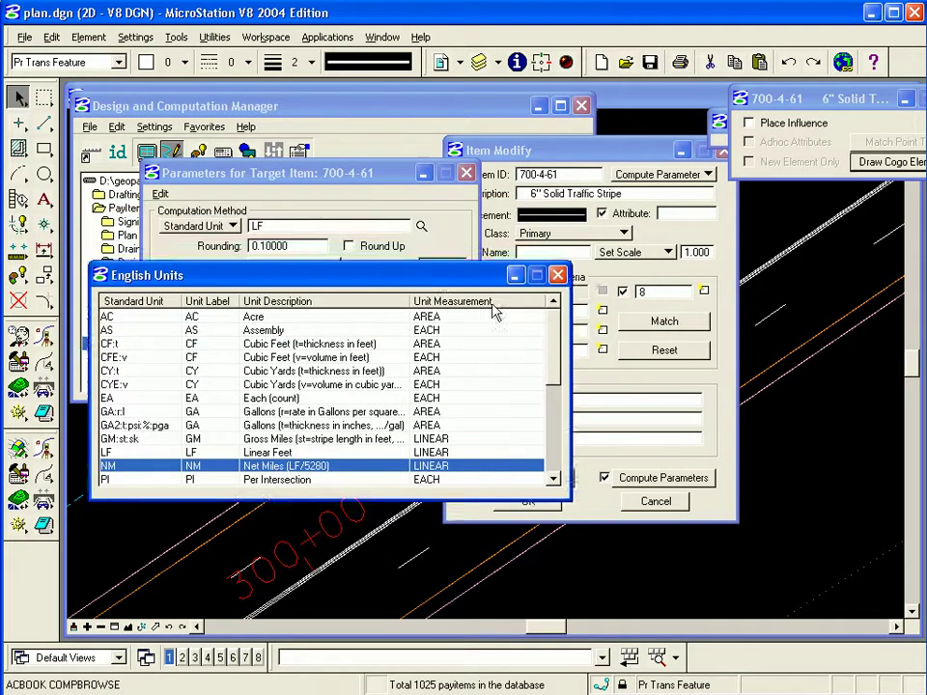
pyautogui.moveTo(441, 280); pyautogui.dragTo(449, 279)
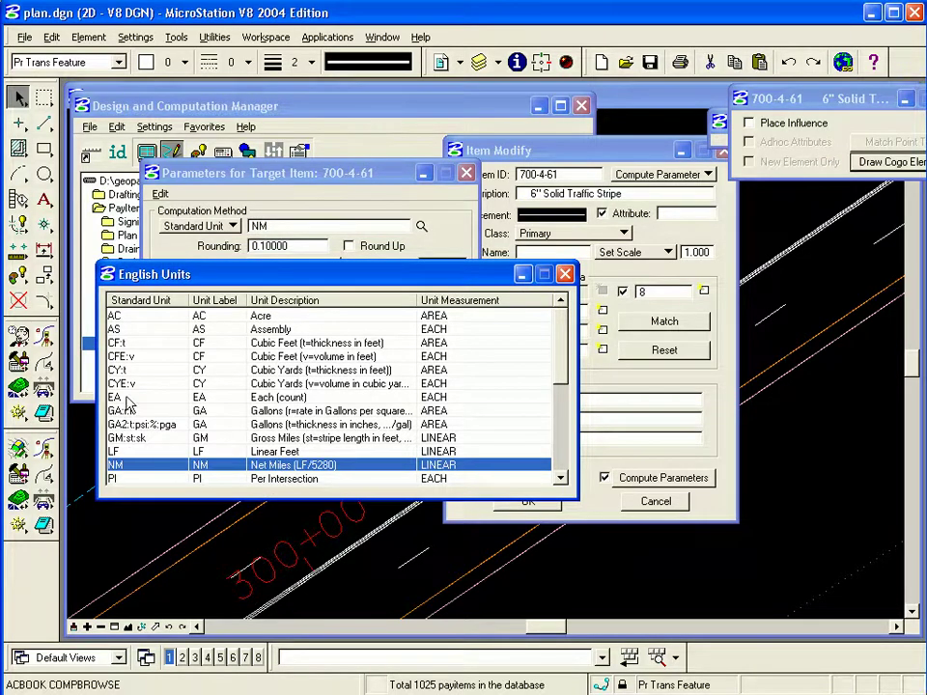
pyautogui.click(112, 452)
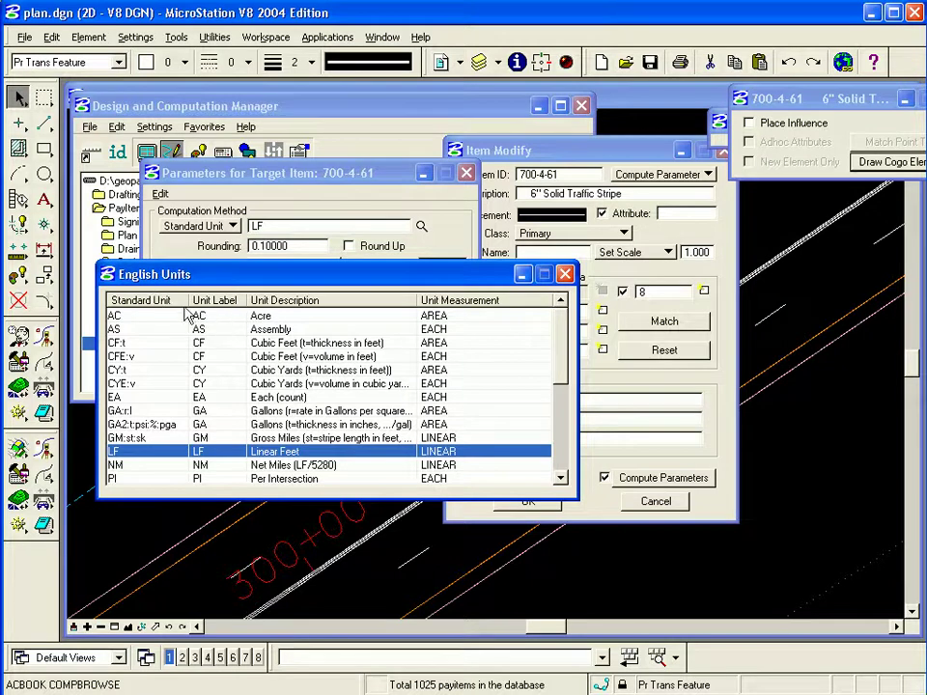
# Dismiss the units list, review the remaining computation parameters, and close the 6" Solid Traffic Stripe item without saving modifications.
pyautogui.click(522, 275)
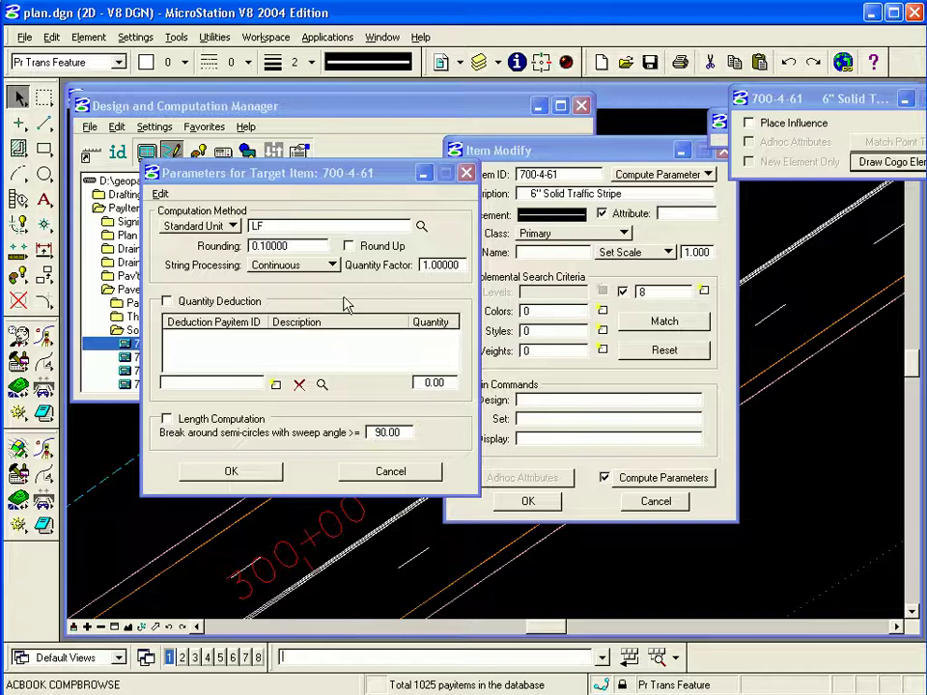
pyautogui.click(401, 479)
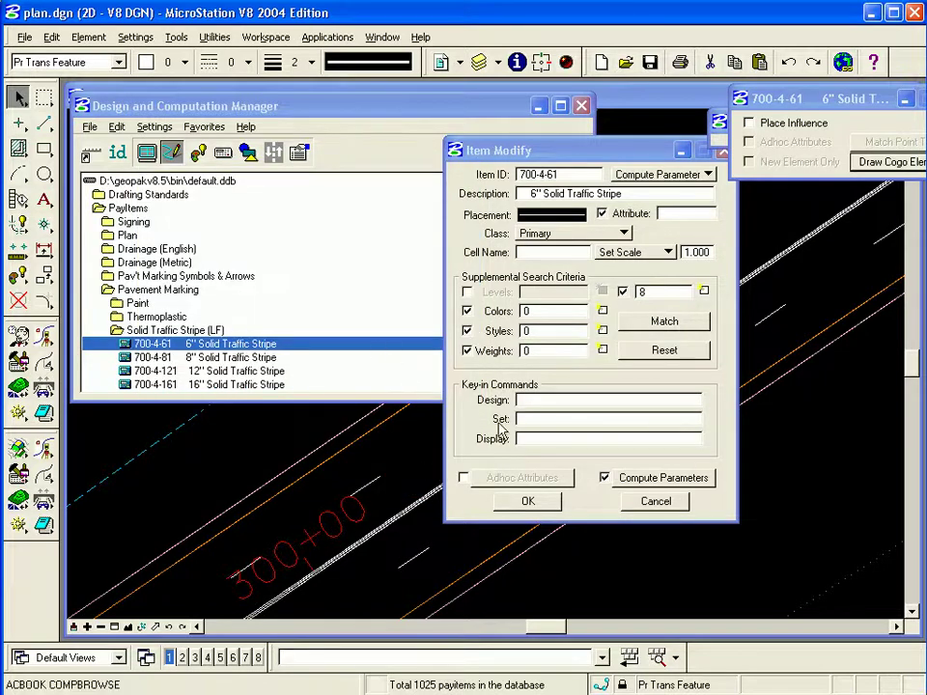
pyautogui.click(656, 502)
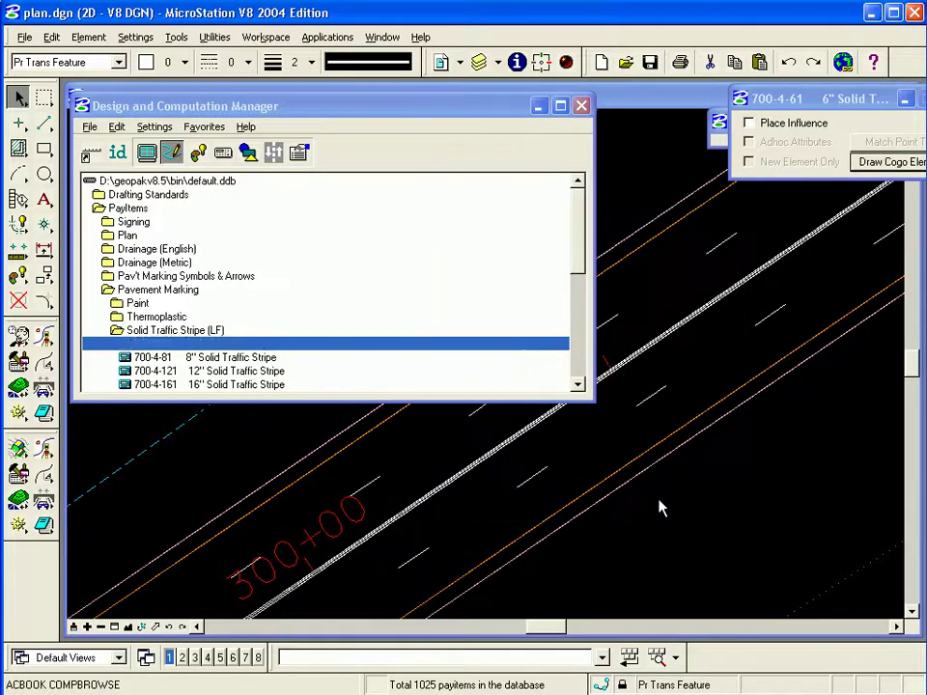